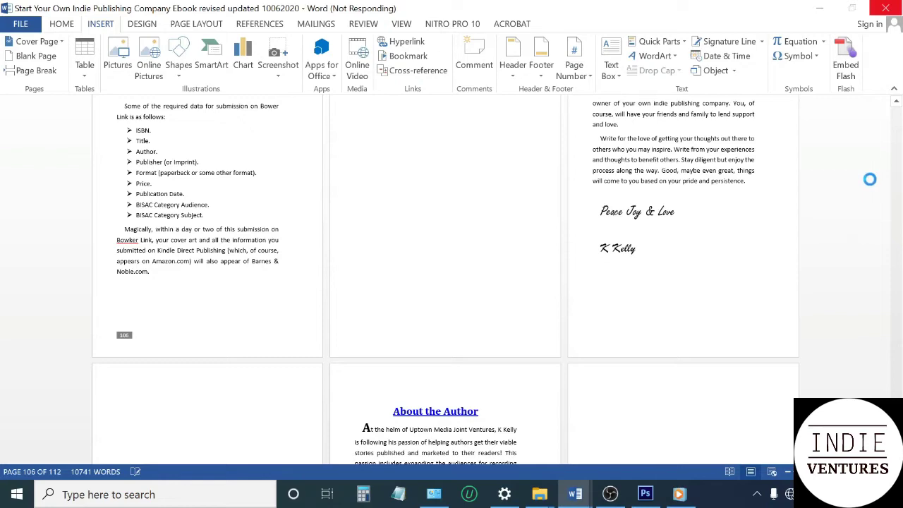
- Scroll up to the Book Cover Design cover-size pages, then back down to page 100
scroll(869, 180, "down", 4)
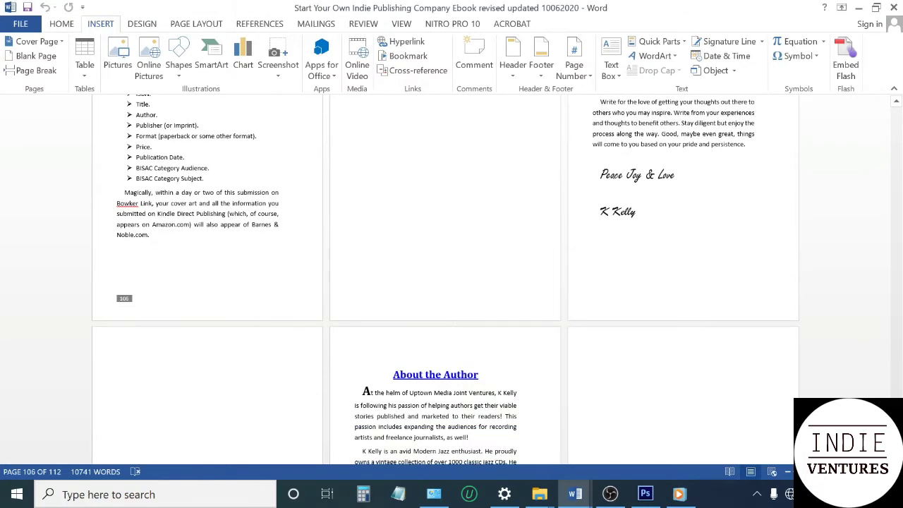
scroll(446, 282, "up", 10)
scroll(445, 282, "up", 15)
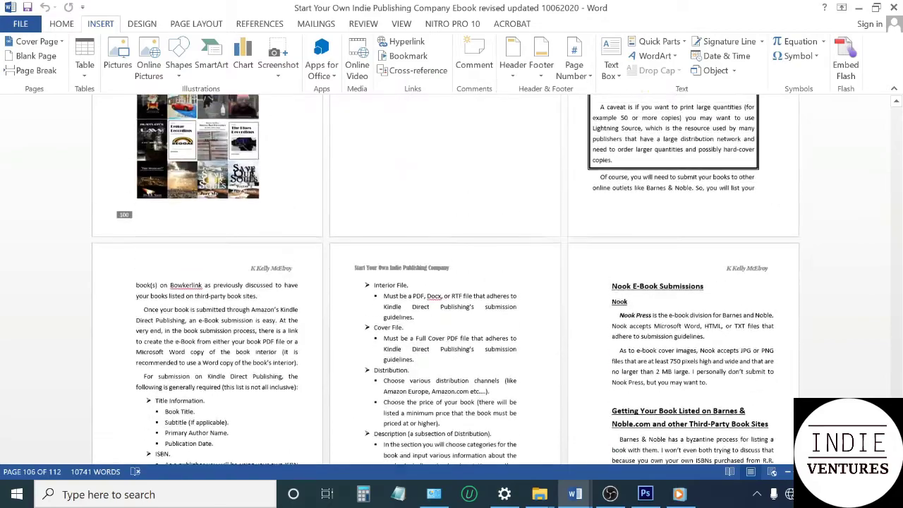
scroll(446, 282, "up", 15)
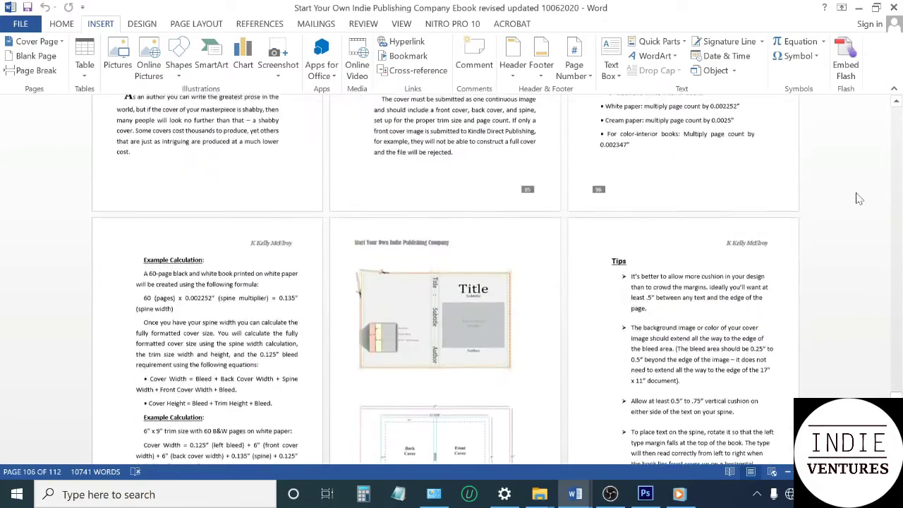
scroll(446, 282, "up", 15)
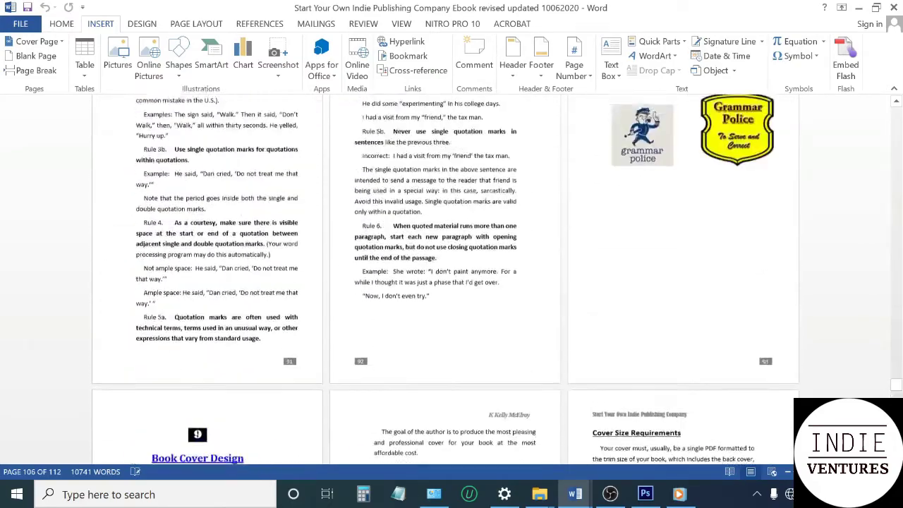
scroll(830, 210, "down", 15)
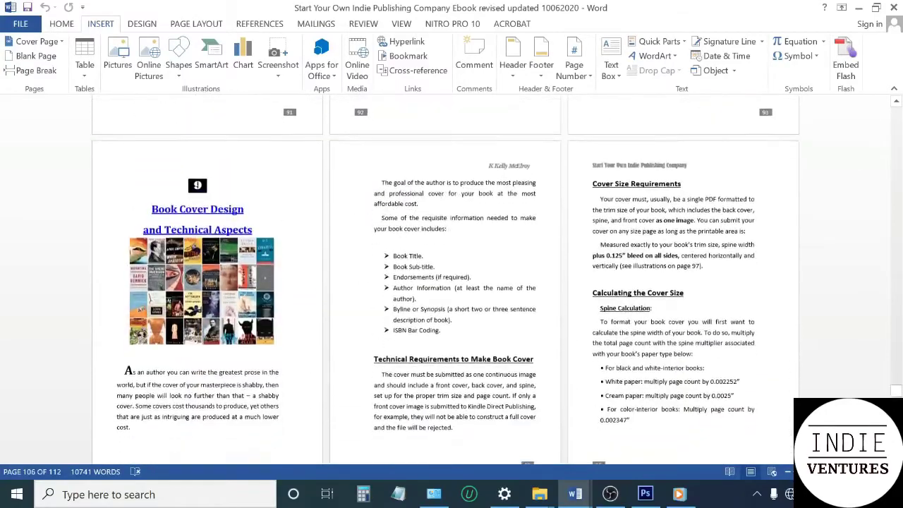
scroll(830, 210, "down", 10)
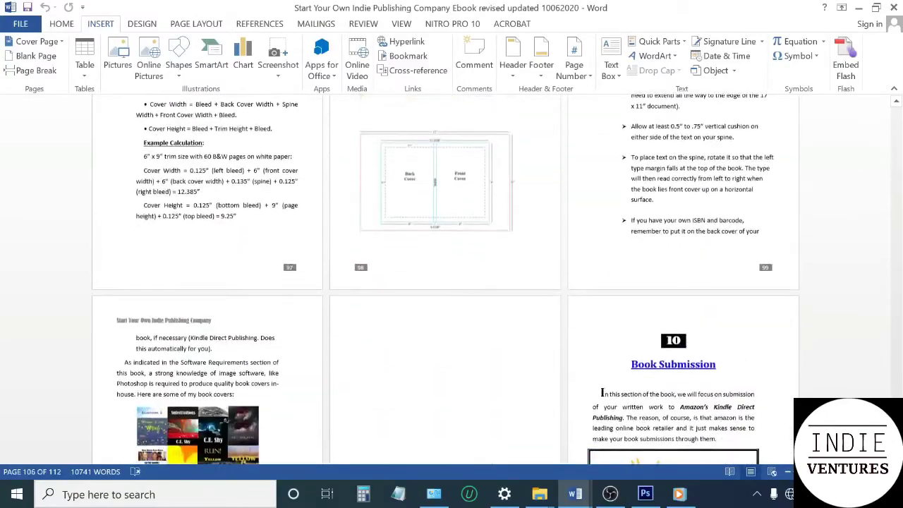
scroll(445, 274, "down", 5)
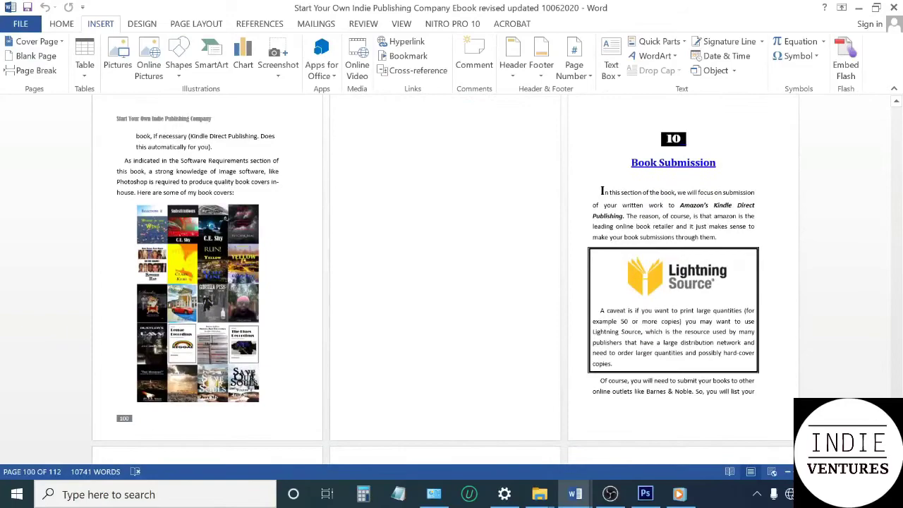
scroll(446, 273, "down", 10)
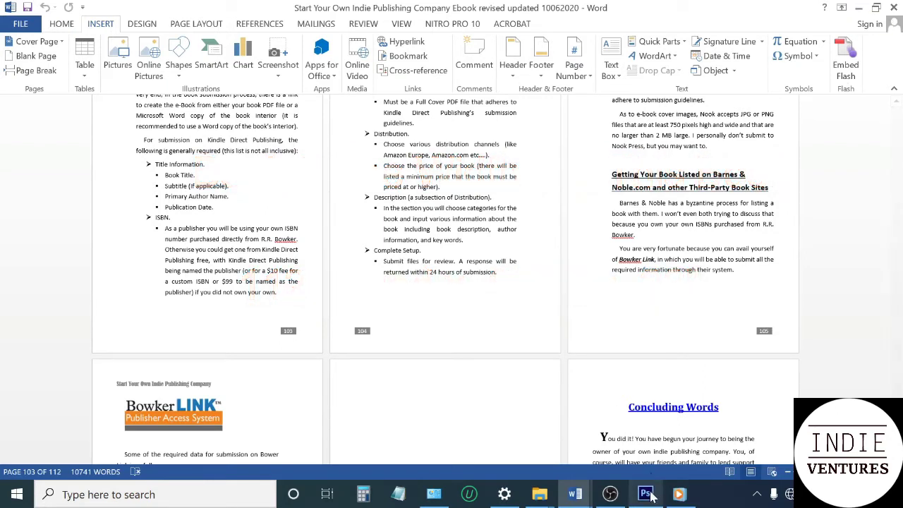
- Switch to Photoshop's 'Indie Publishing full book cover rev 4.psd' window
mouse_move(646, 498)
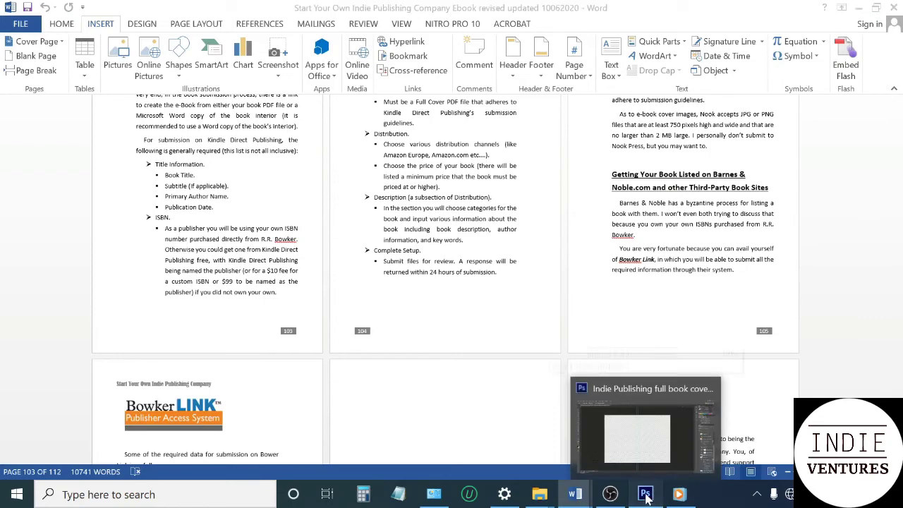
left_click(646, 497)
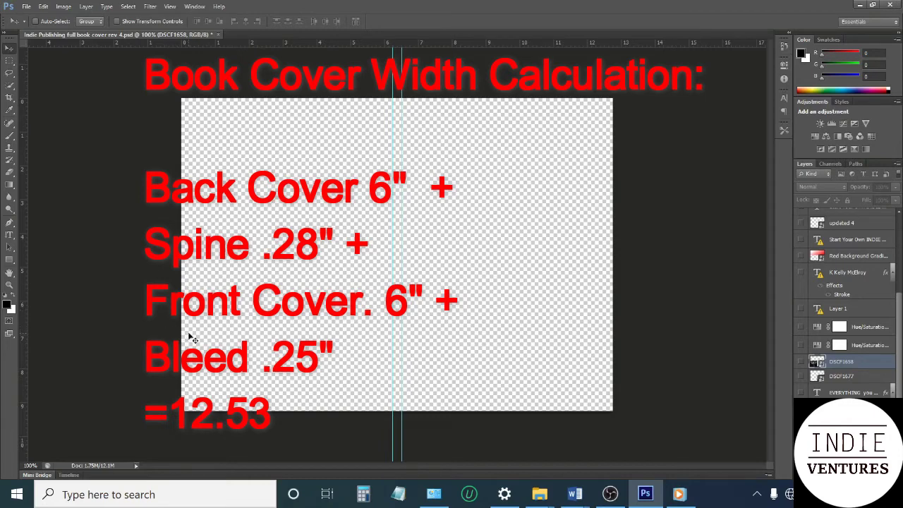
left_click(26, 7)
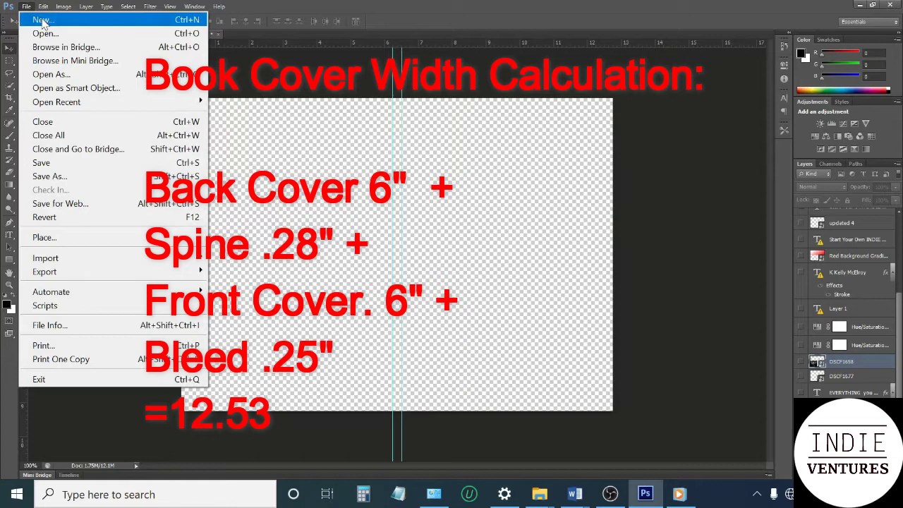
- Start a new document measured in inches with width 123.53
left_click(31, 20)
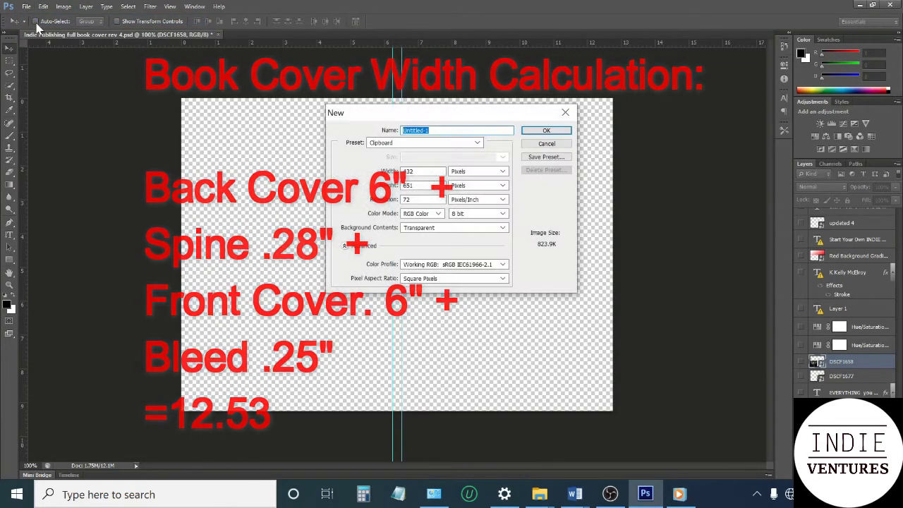
left_click(501, 171)
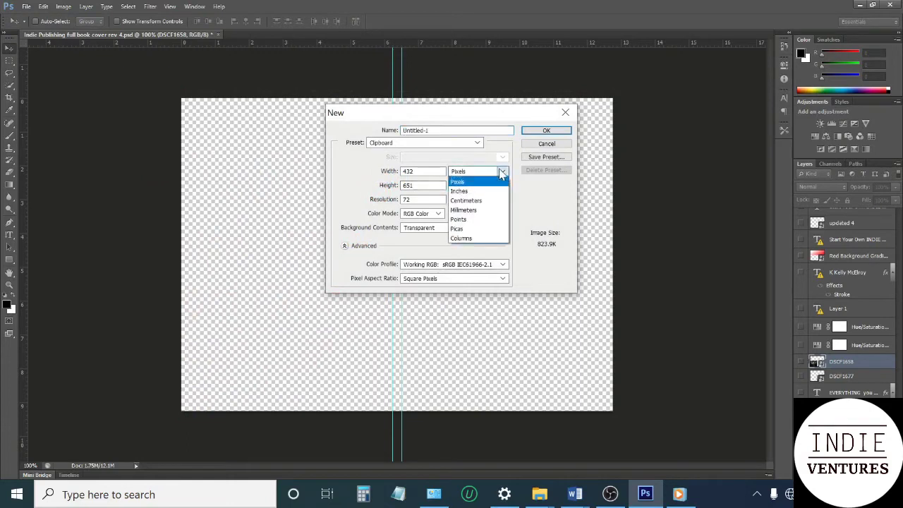
left_click(492, 191)
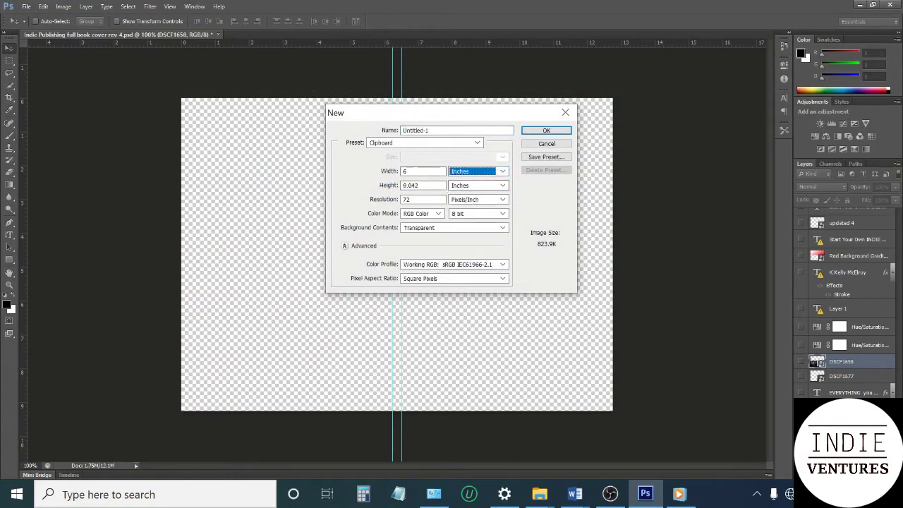
double_click(406, 171)
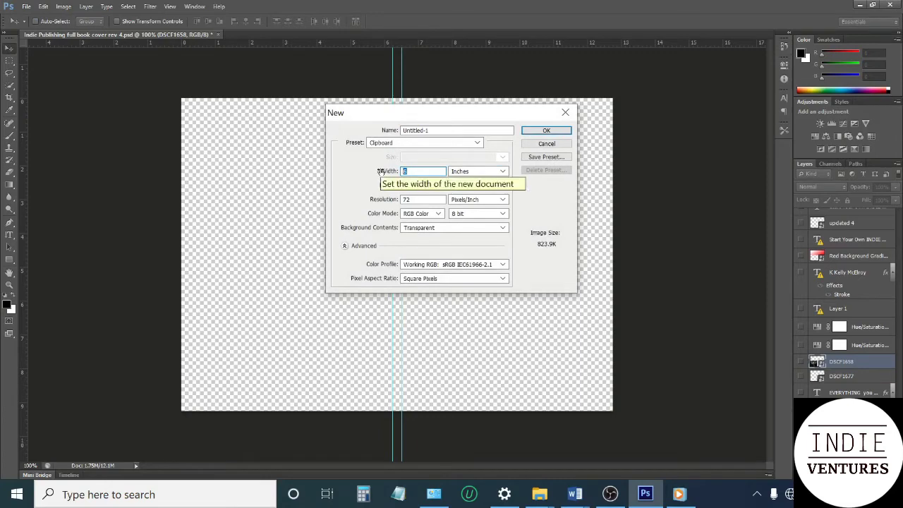
type("123.")
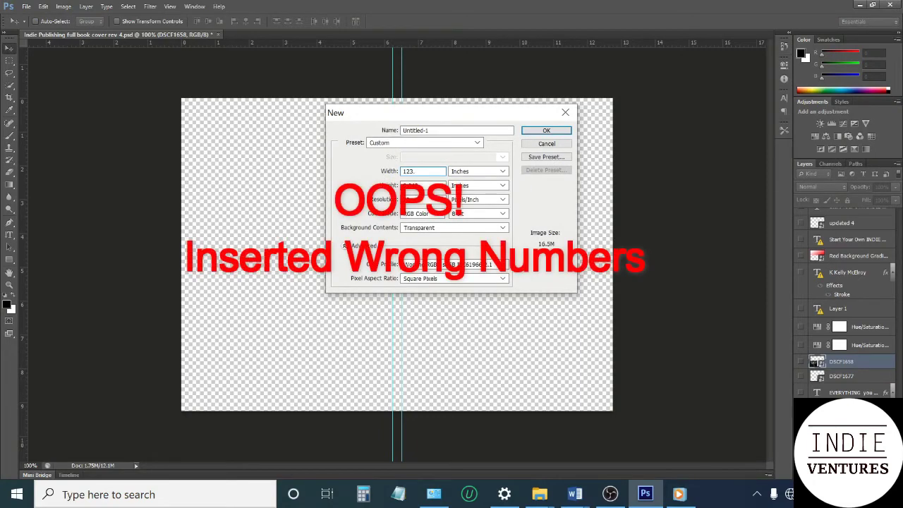
type("53")
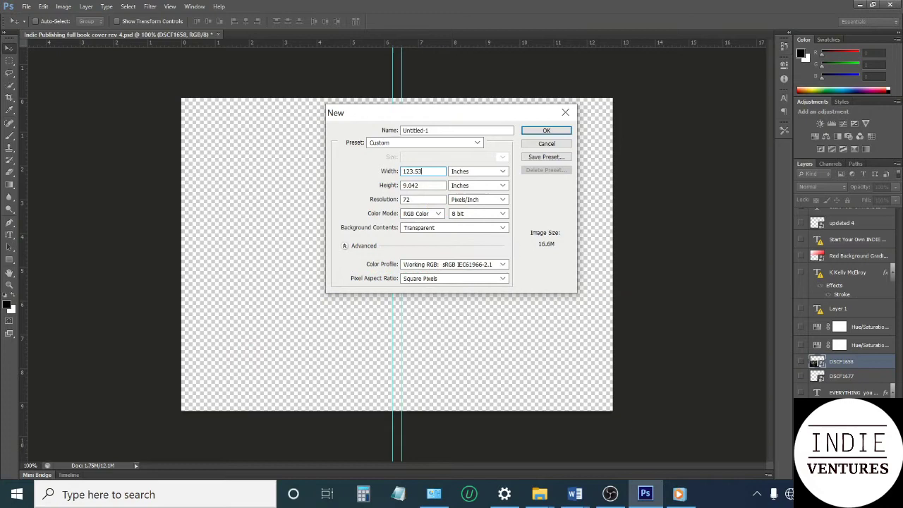
- Set height to 9.25 inches and a white background, then create the document
left_click(423, 199)
left_click(420, 185)
key("BackSpace")
key("BackSpace")
key("BackSpace")
type("25")
key("Tab")
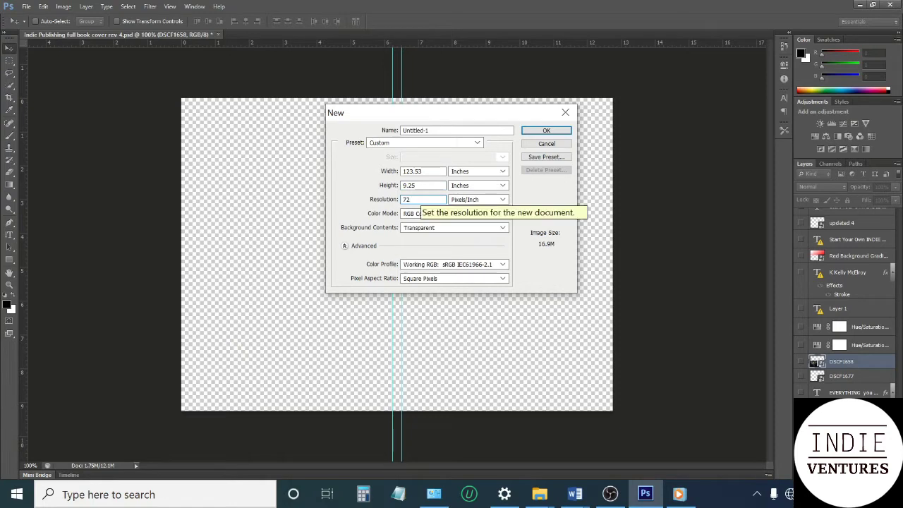
left_click(502, 229)
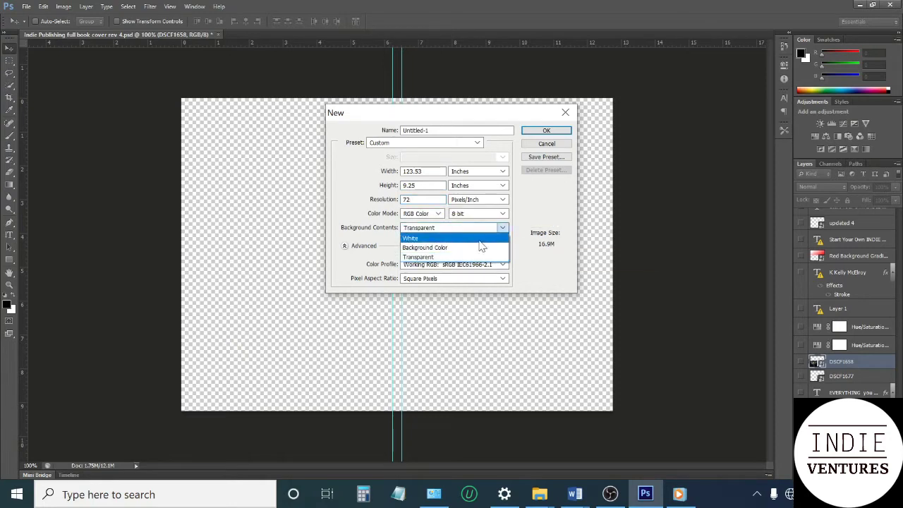
left_click(481, 239)
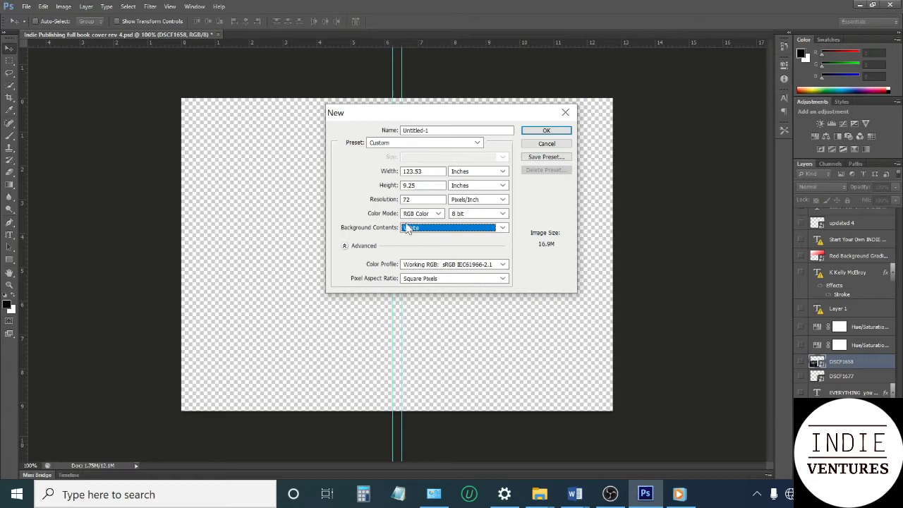
left_click(538, 134)
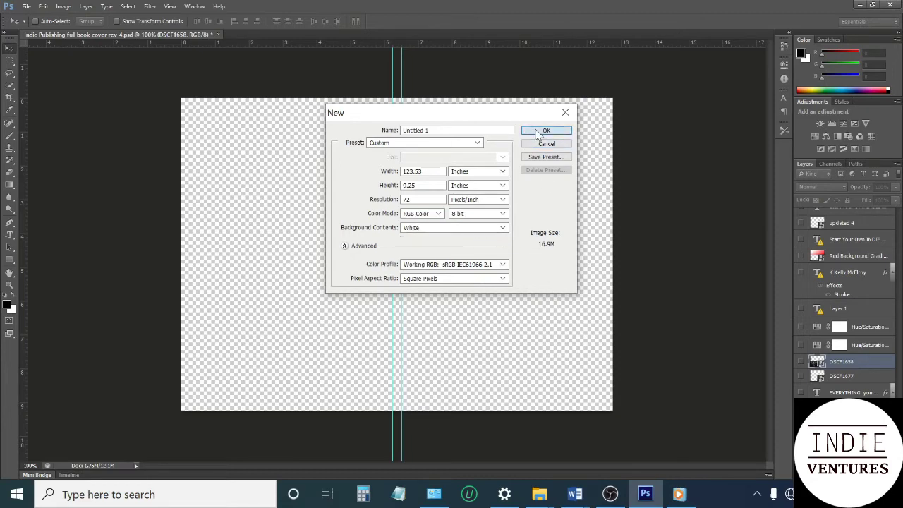
left_click(539, 132)
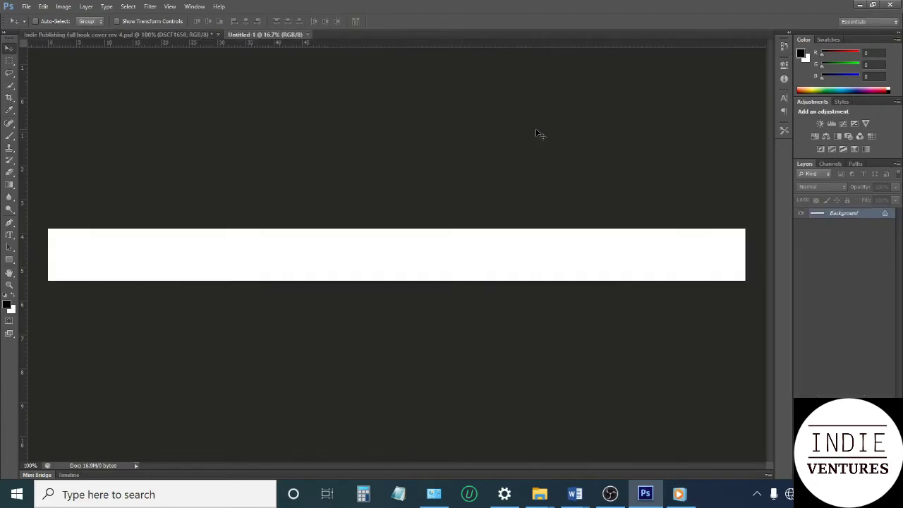
- Close the wrongly sized document and start a new one measured in inches
left_click(27, 6)
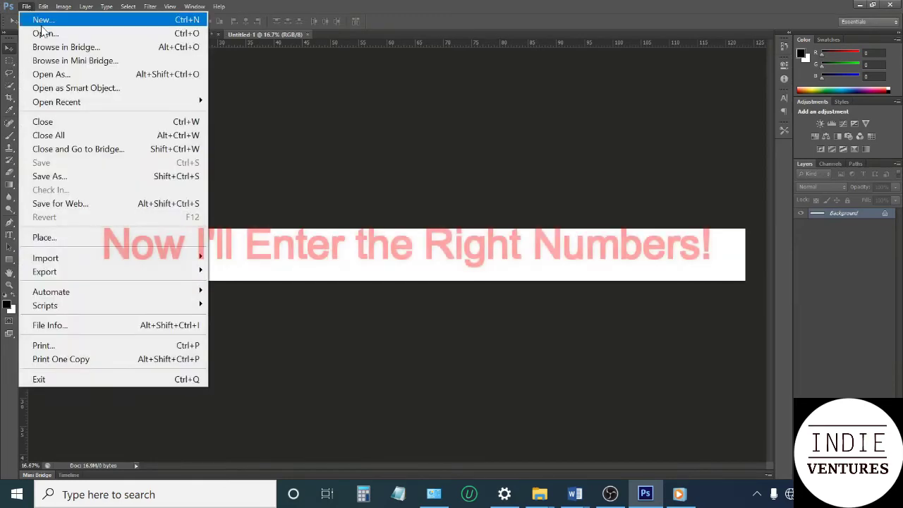
left_click(60, 123)
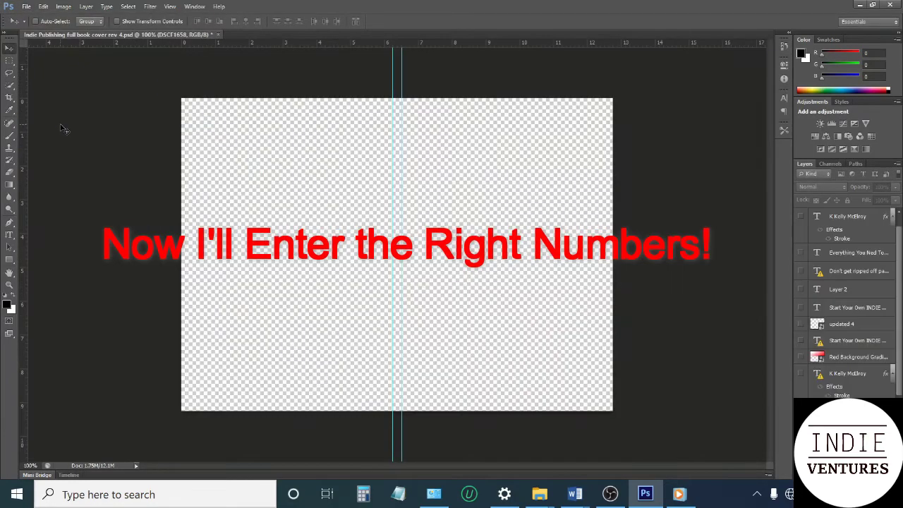
left_click(26, 7)
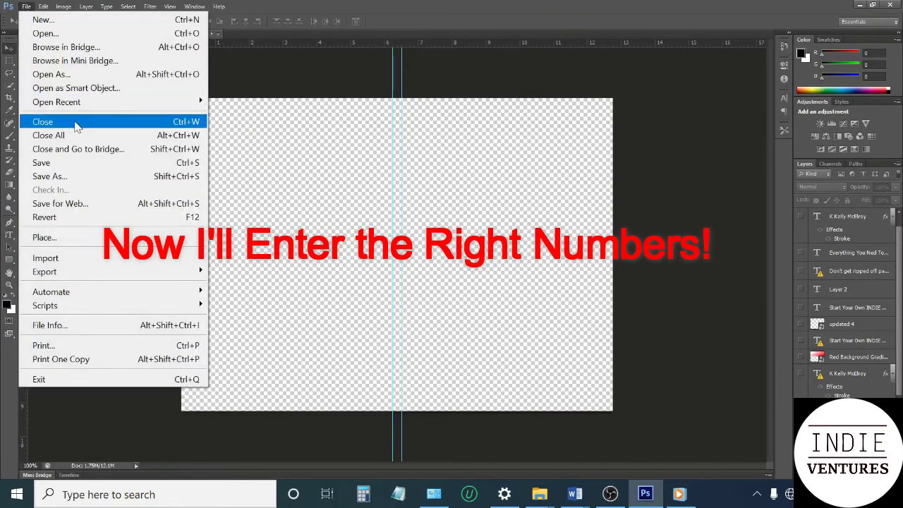
left_click(45, 20)
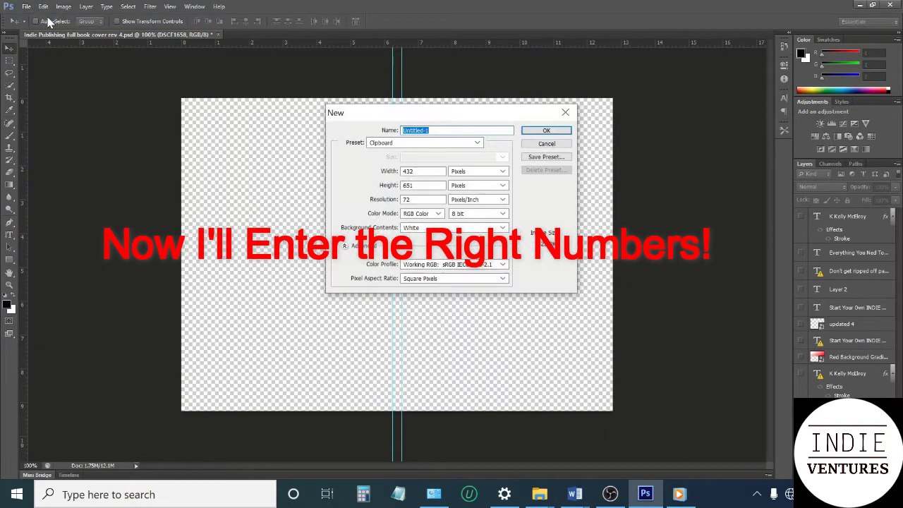
left_click(500, 171)
left_click(484, 193)
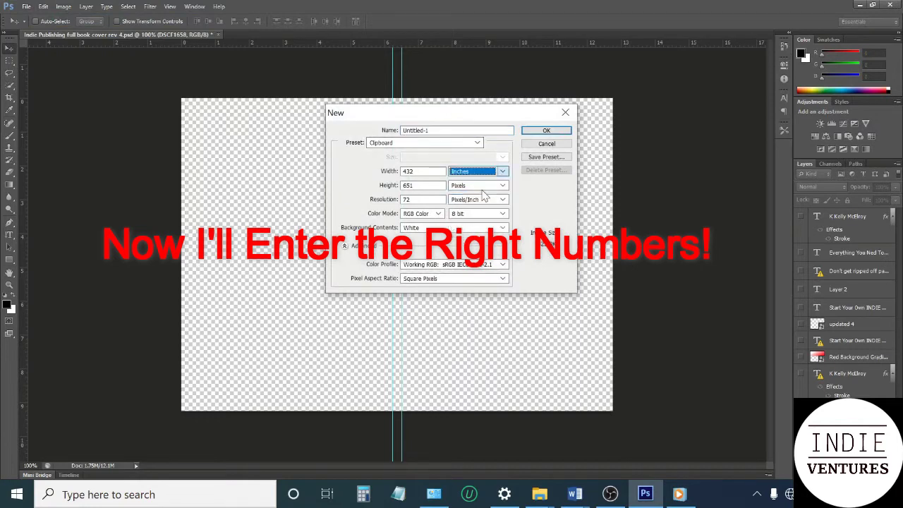
- Set width 12.53 and height 9.25 inches and create the document
double_click(419, 171)
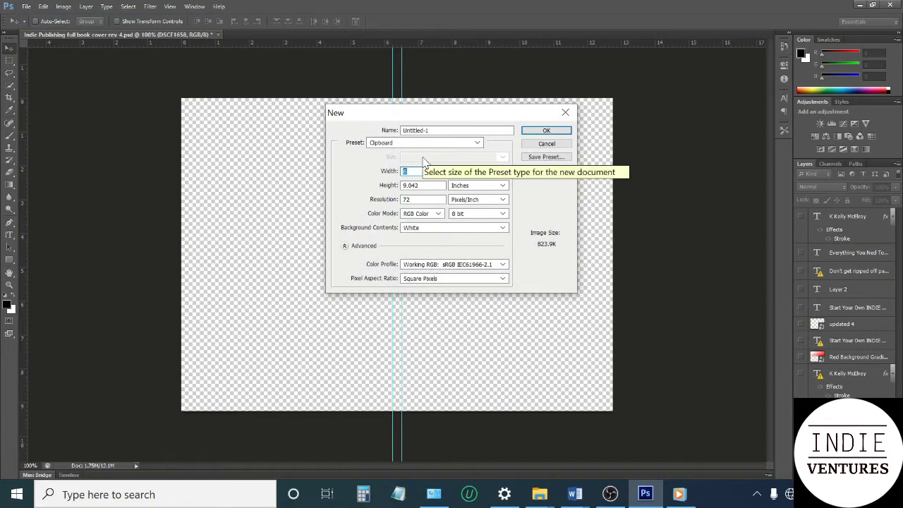
type("12.53")
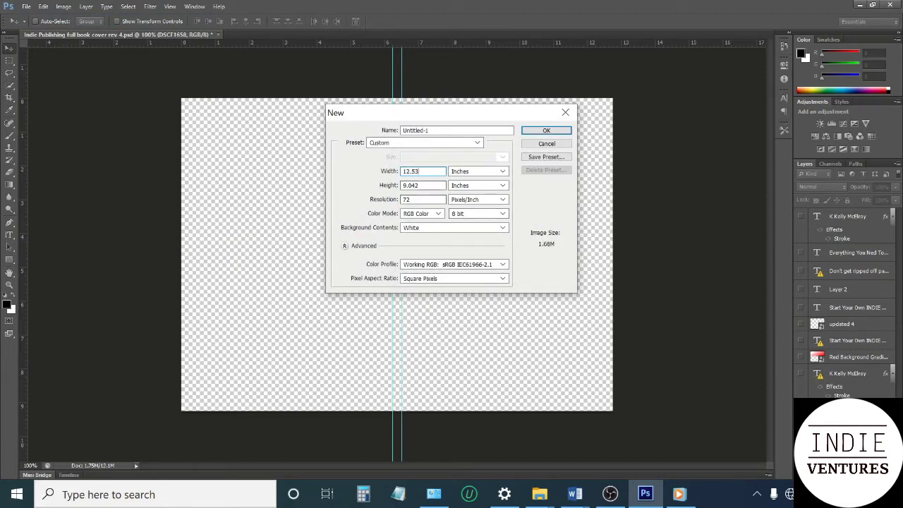
left_click(420, 184)
key("BackSpace")
type("2")
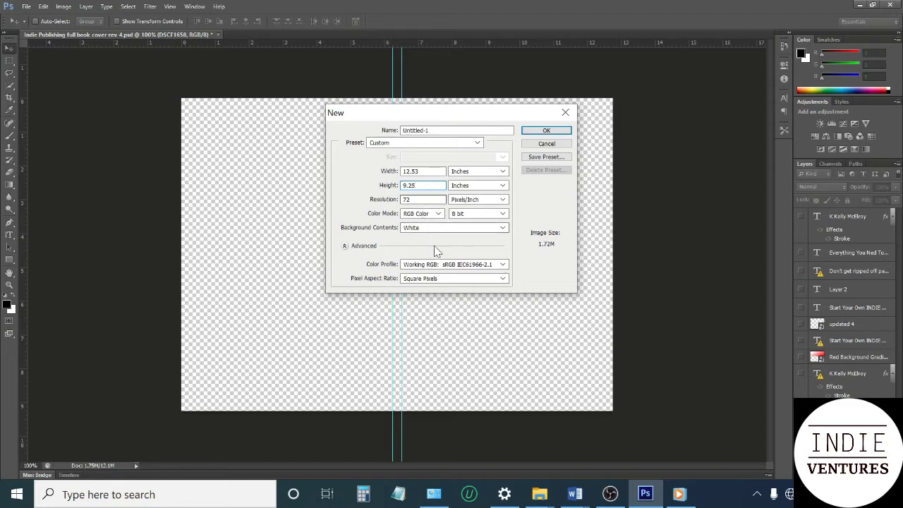
left_click(547, 130)
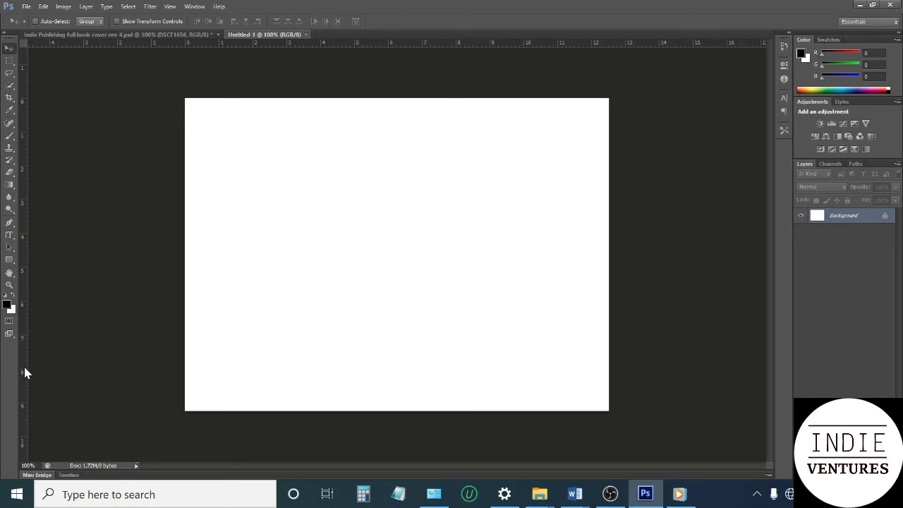
- Place two vertical guides around the 6-inch mark, the first at about 6.125 inches
left_click_drag(24, 372, 393, 384)
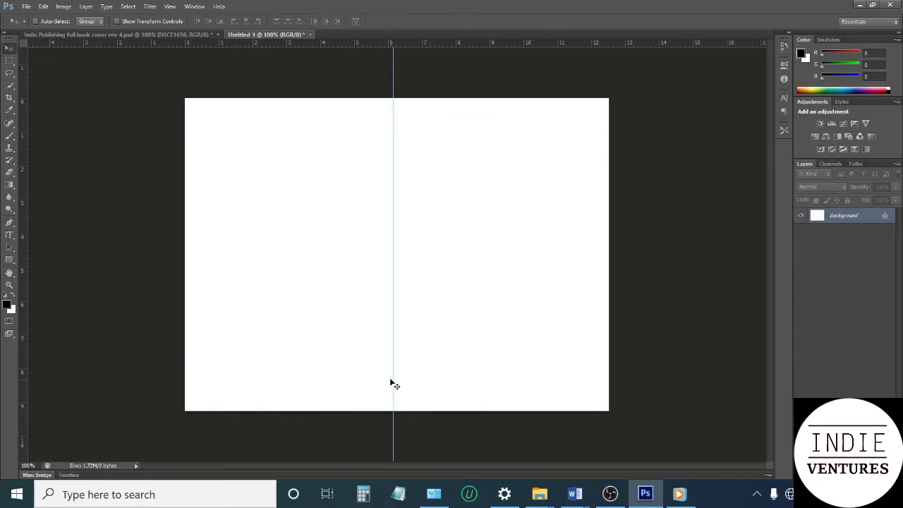
left_click_drag(392, 375, 393, 376)
left_click_drag(26, 348, 402, 364)
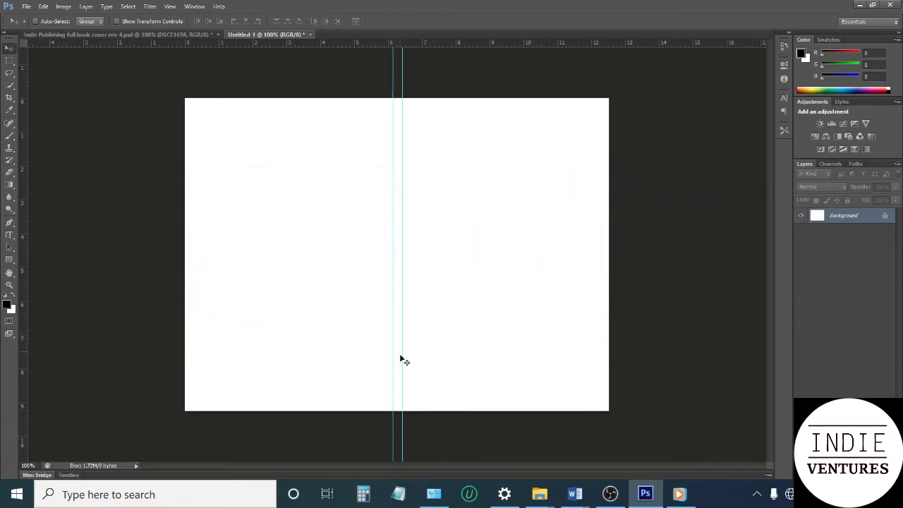
- Close the untitled document without saving and show the desk photo layer in rev 4
left_click(27, 7)
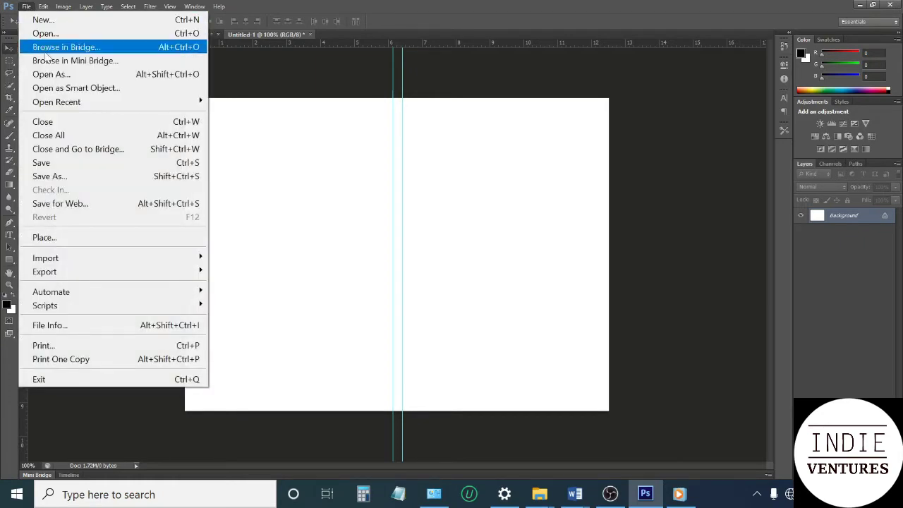
left_click(62, 124)
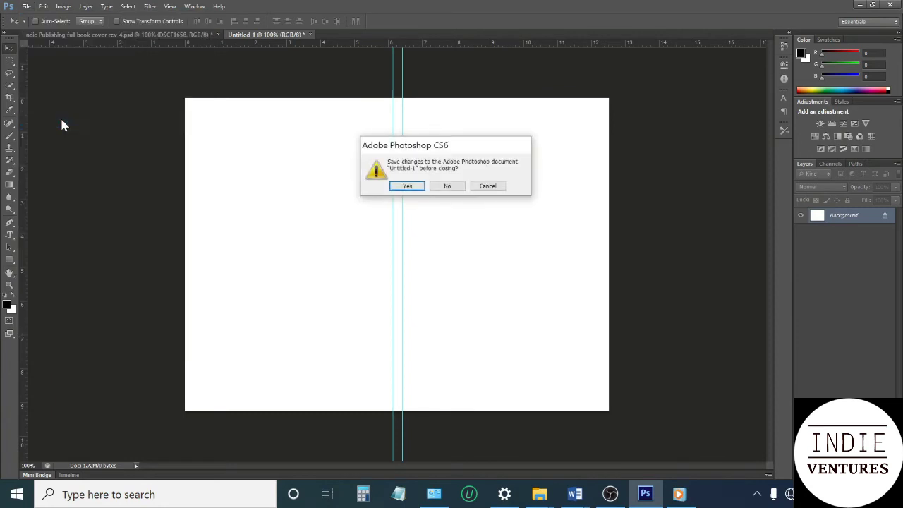
left_click(446, 186)
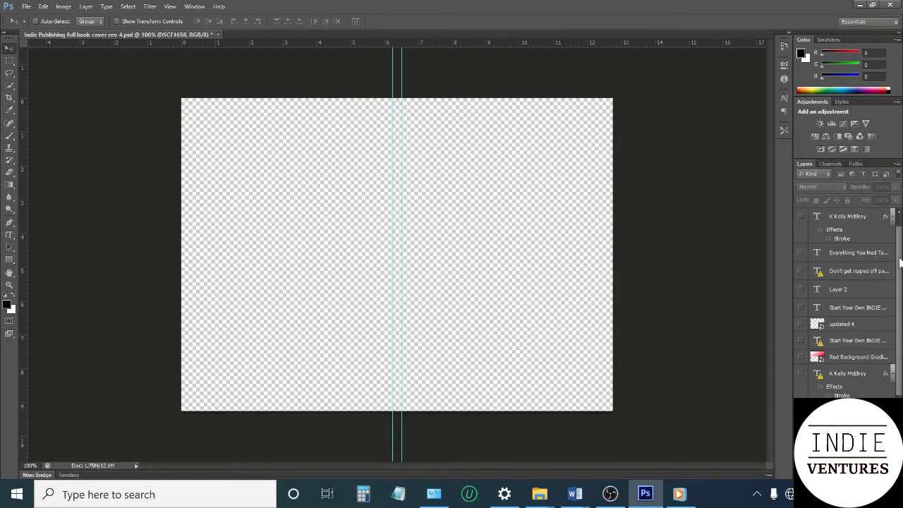
scroll(900, 262, "down", 3)
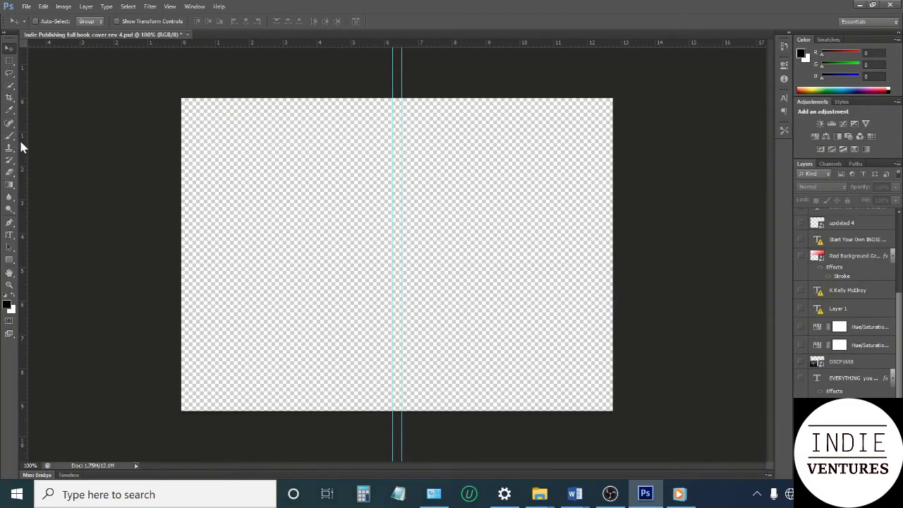
left_click_drag(24, 145, 19, 168)
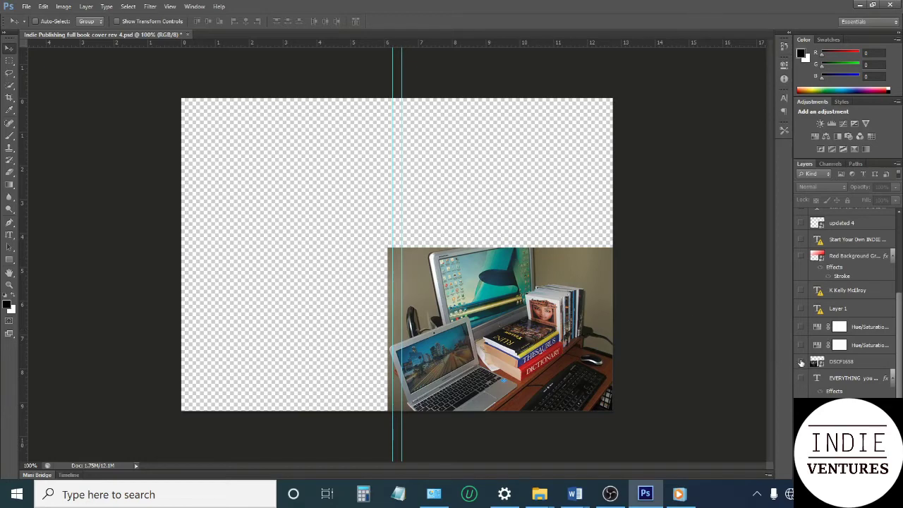
- Show the stacked-books photo and both Hue/Saturation adjustment layers
left_click(800, 362)
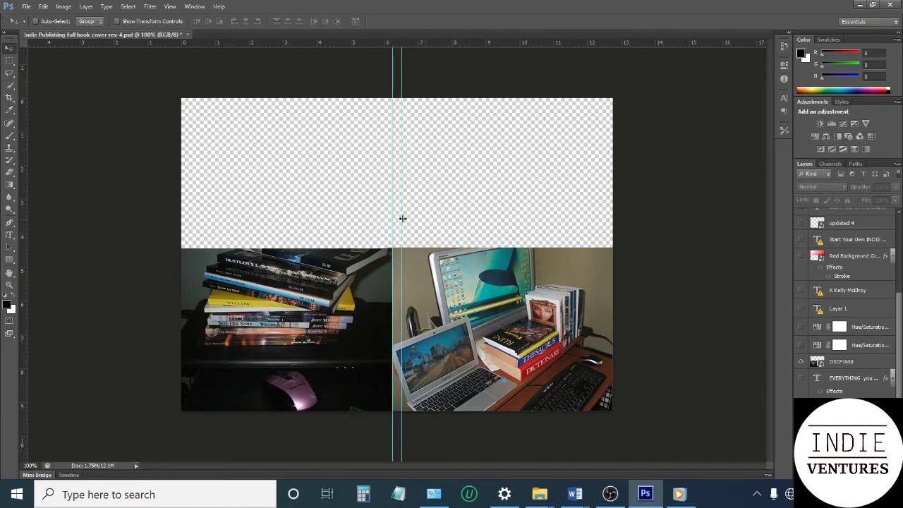
left_click(801, 345)
left_click(799, 328)
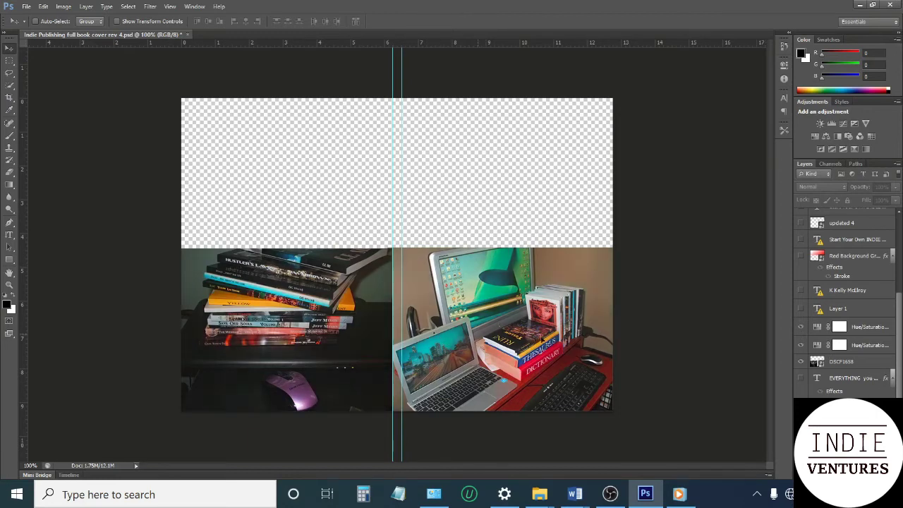
left_click(801, 328)
left_click(802, 328)
- Show the author name text and the Red Background Gradient layer
left_click(800, 290)
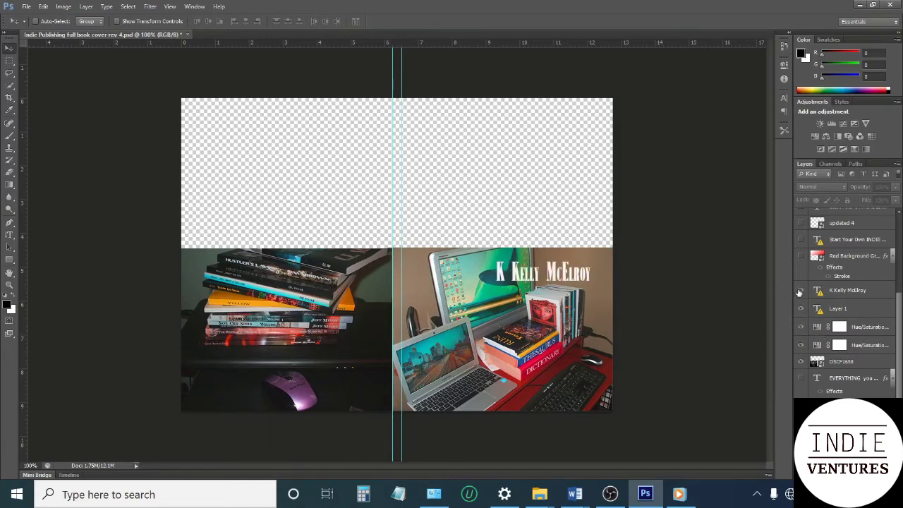
left_click(799, 291)
left_click(799, 290)
scroll(810, 302, "up", 3)
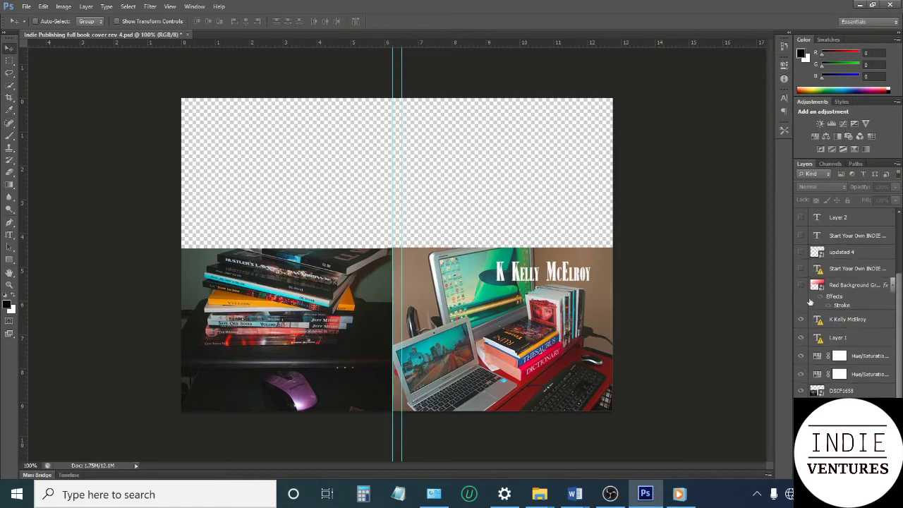
scroll(816, 317, "up", 2)
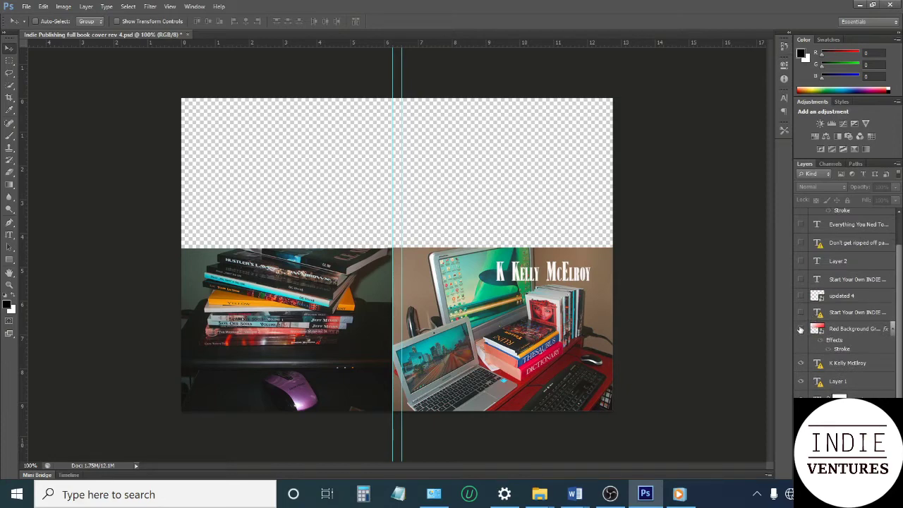
left_click(801, 329)
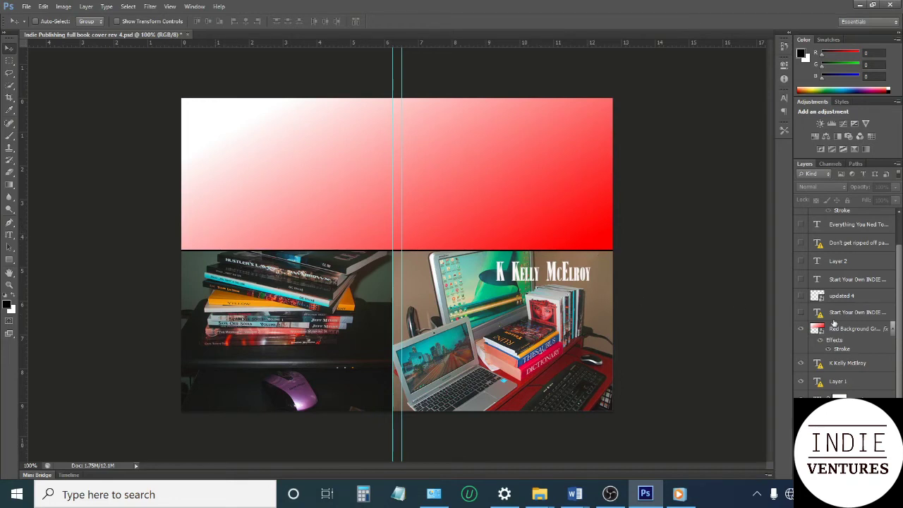
- Make the 'Start Your Own INDIE PUBLISHING COMPANY!' title, updated 4, spine and synopsis layers visible
scroll(868, 326, "up", 1)
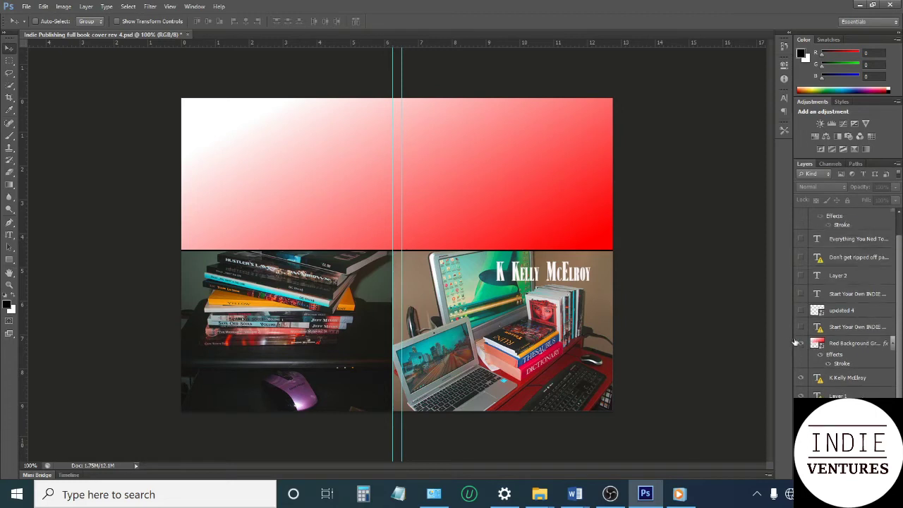
left_click(801, 327)
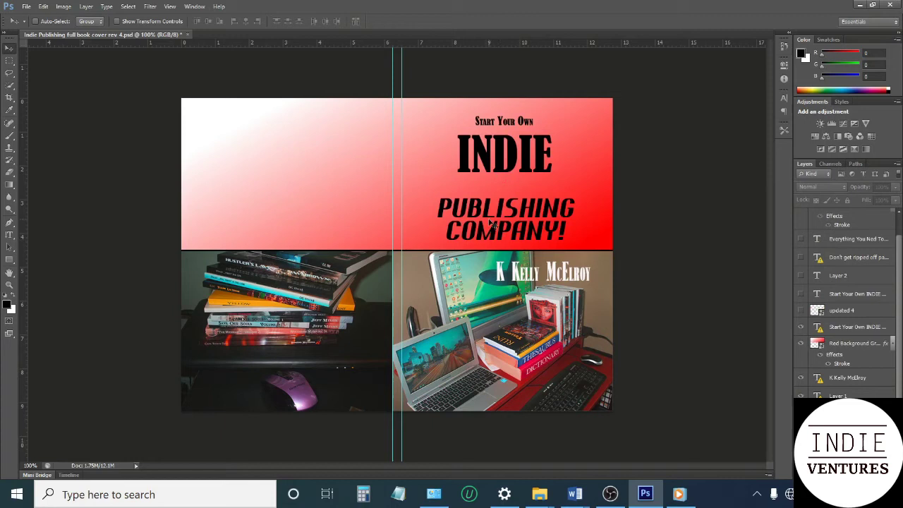
left_click(802, 311)
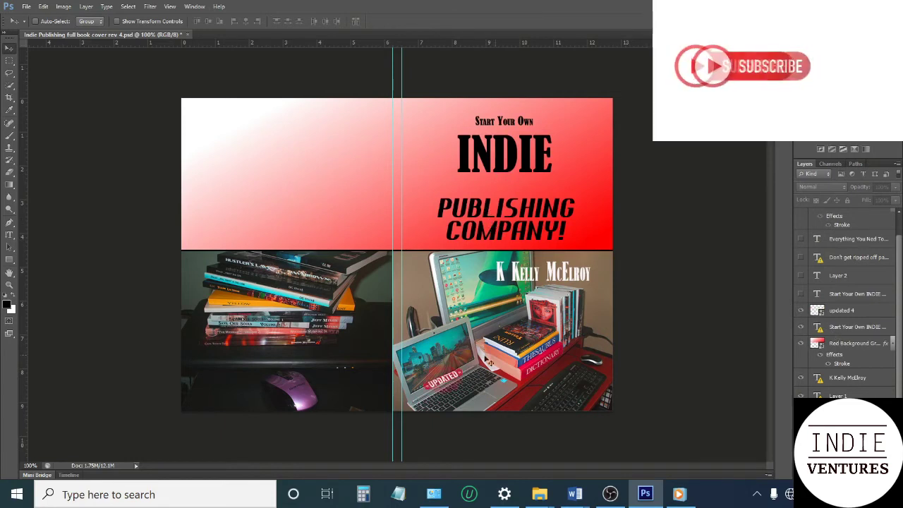
left_click(801, 294)
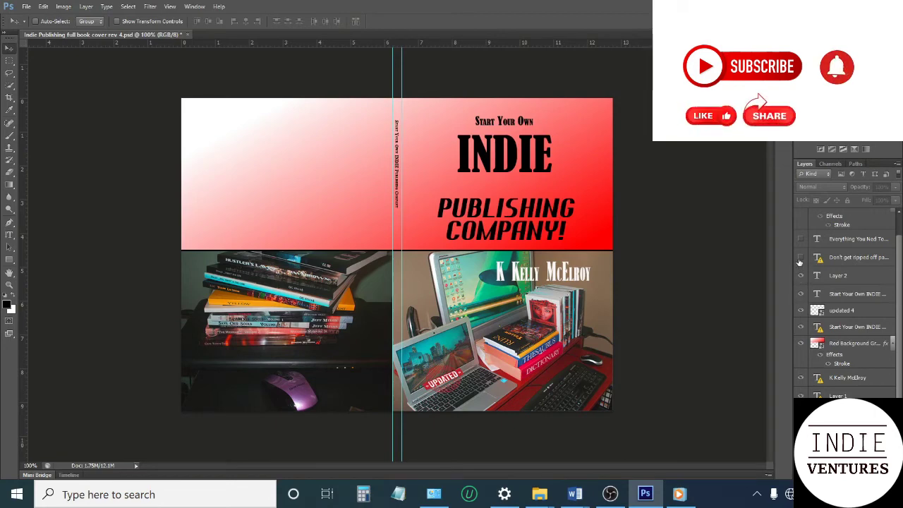
left_click(800, 258)
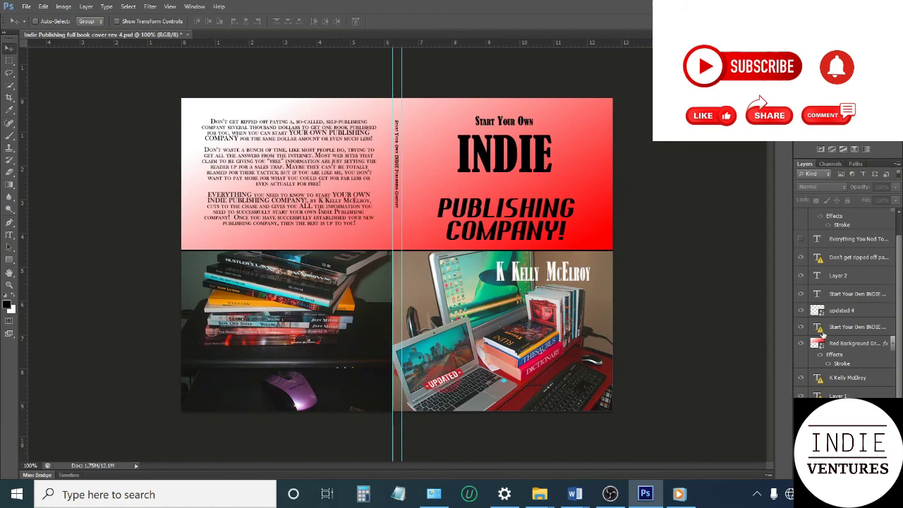
scroll(874, 330, "up", 2)
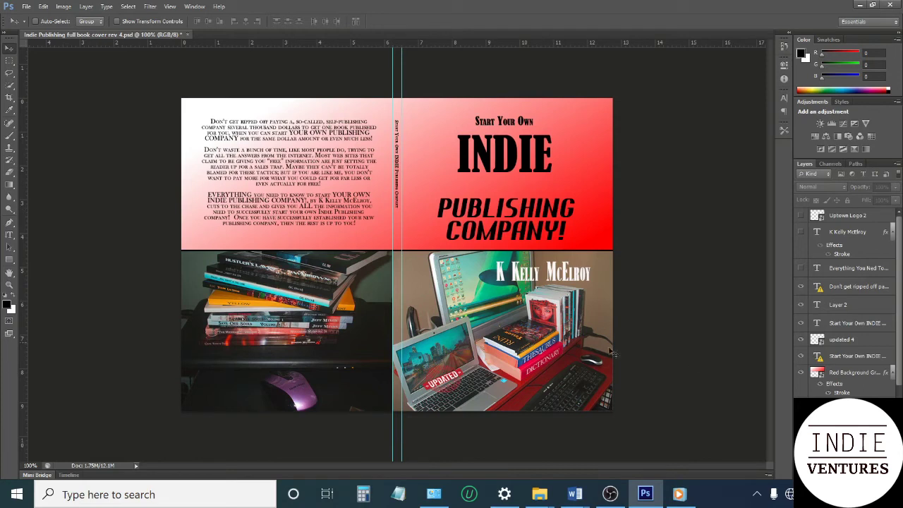
- Turn on the spine subtitle, spine author, Uptown Logo 2 and EVERYTHING layers
left_click(801, 268)
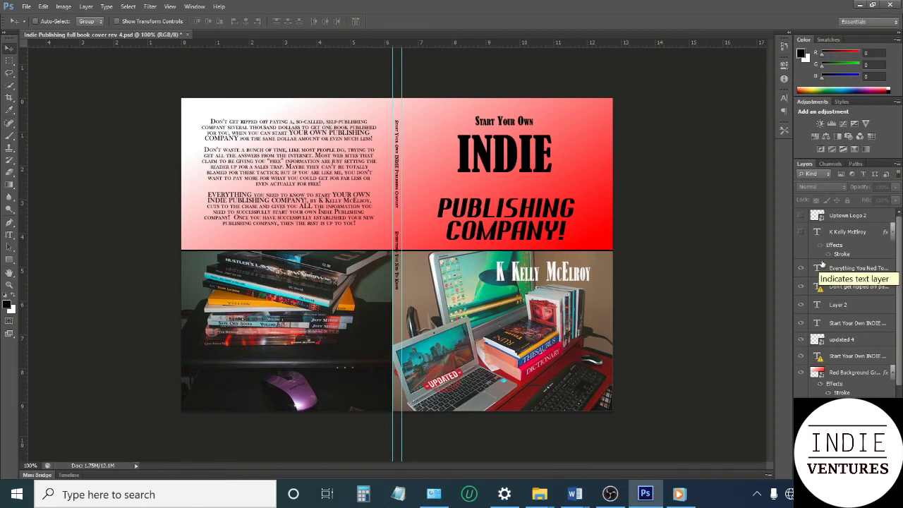
left_click(800, 231)
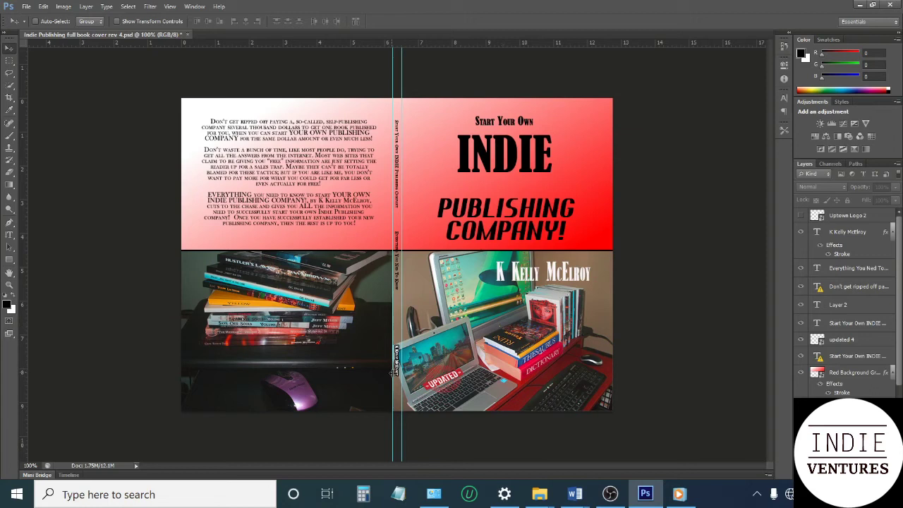
left_click(801, 216)
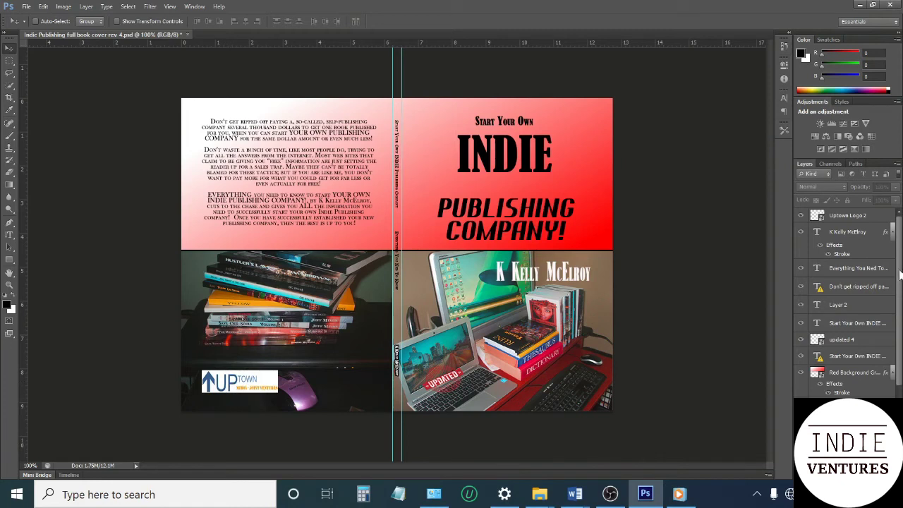
scroll(899, 275, "down", 4)
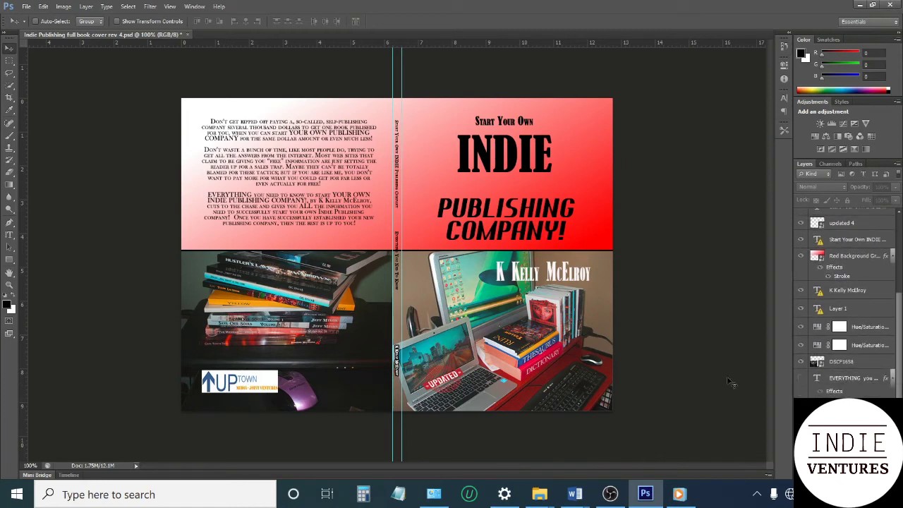
left_click(802, 379)
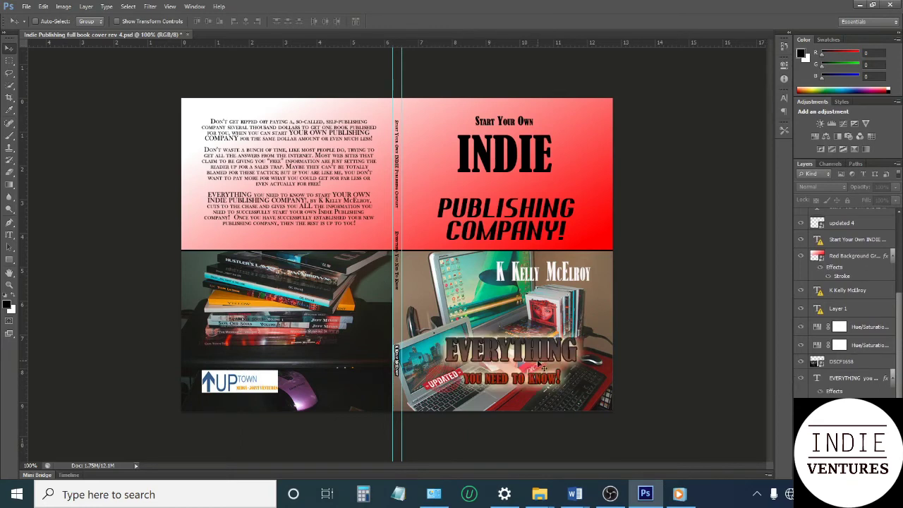